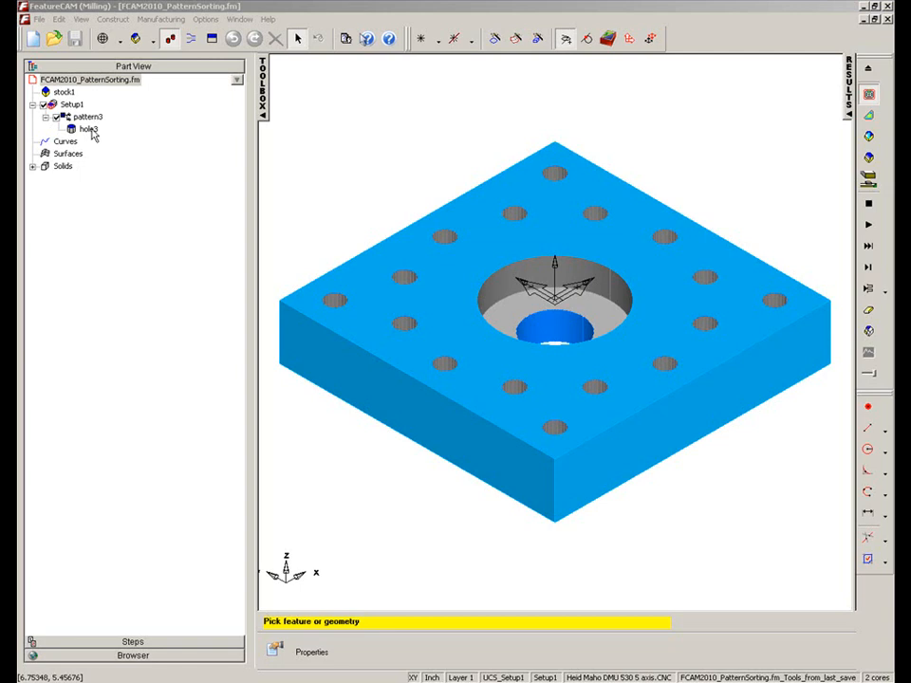
Inspect the counterbore dimensions of hole3, and display the machining order of pattern3's points in the top view.
double_click(89, 130)
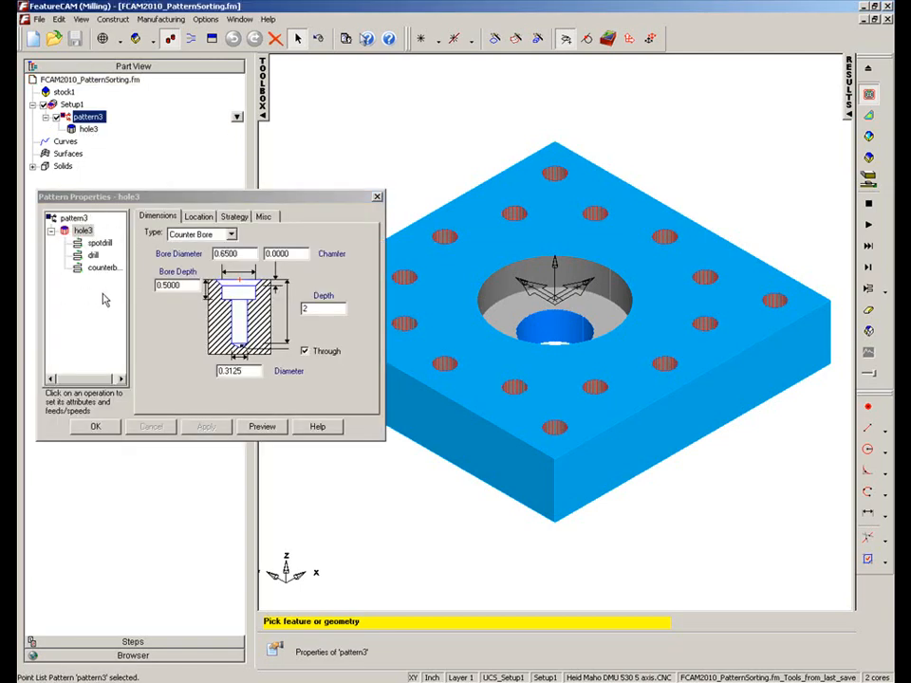
click(376, 197)
double_click(88, 117)
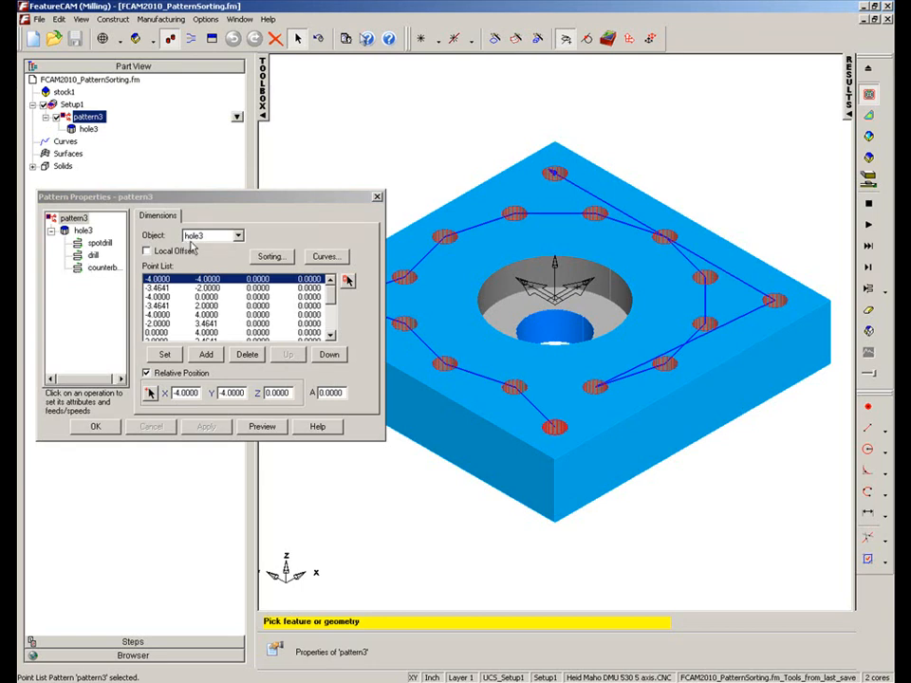
right_click(747, 171)
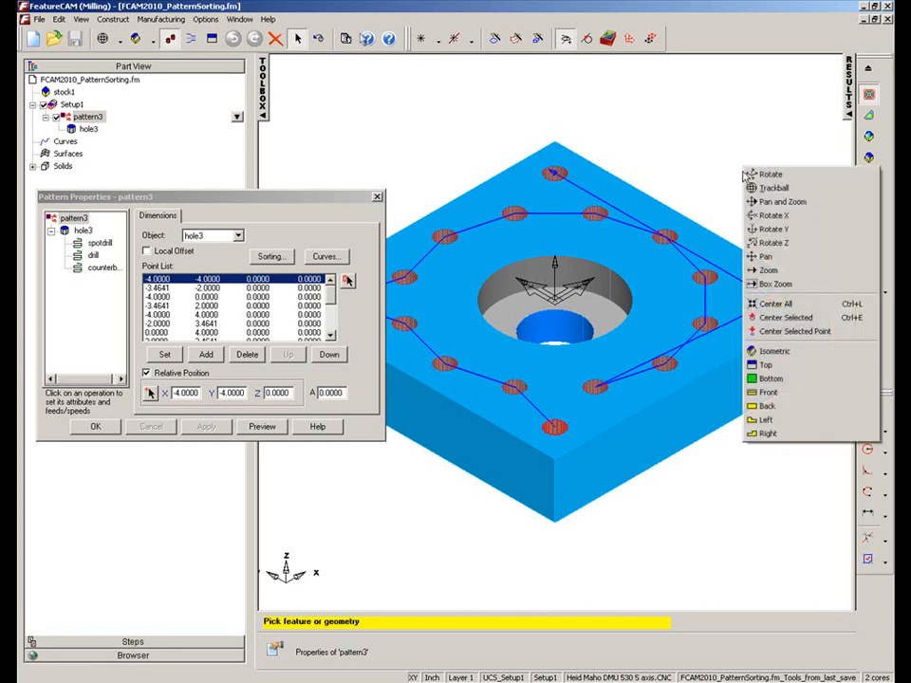
click(765, 364)
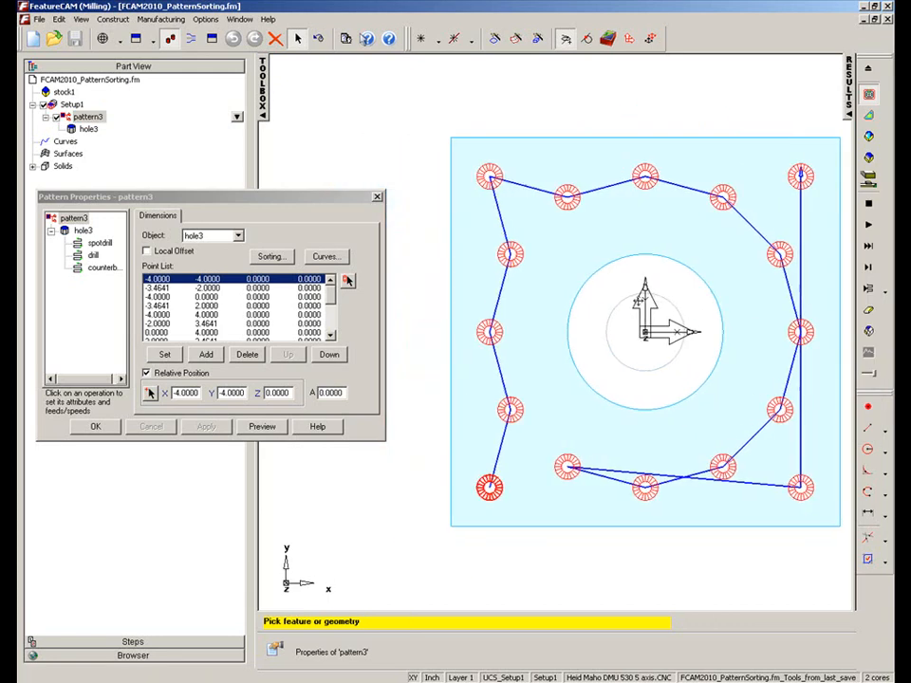
Sort pattern3's points by X ascending, previewing unidirectional transitions before applying bidirectional ones.
click(271, 257)
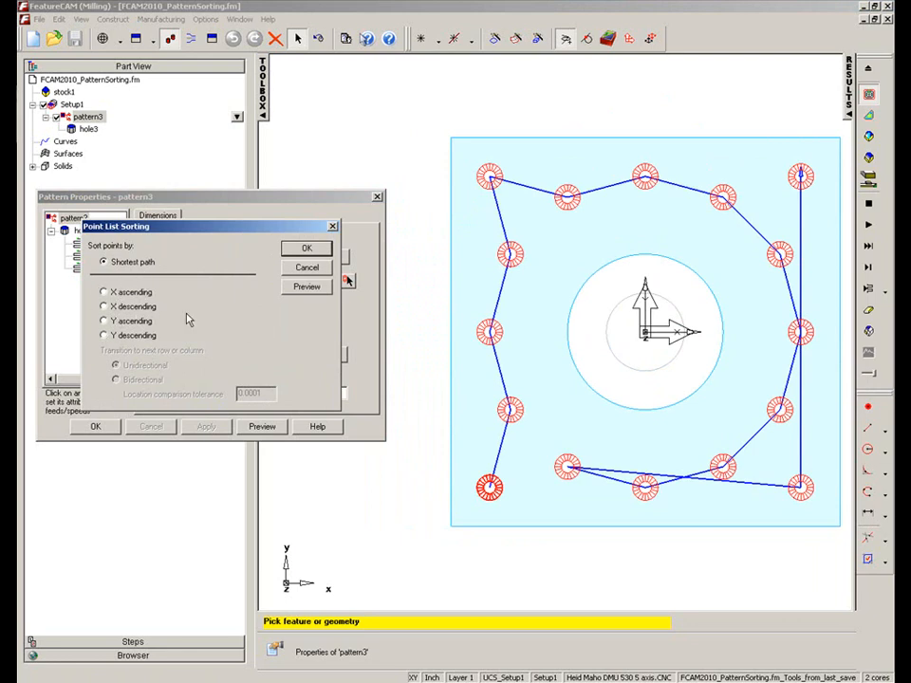
click(105, 293)
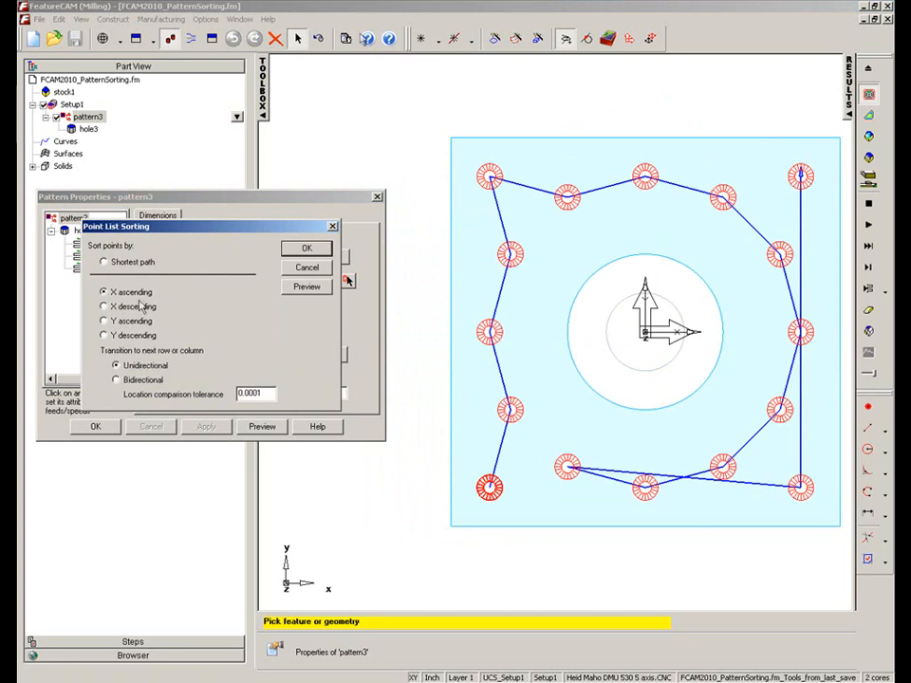
click(297, 289)
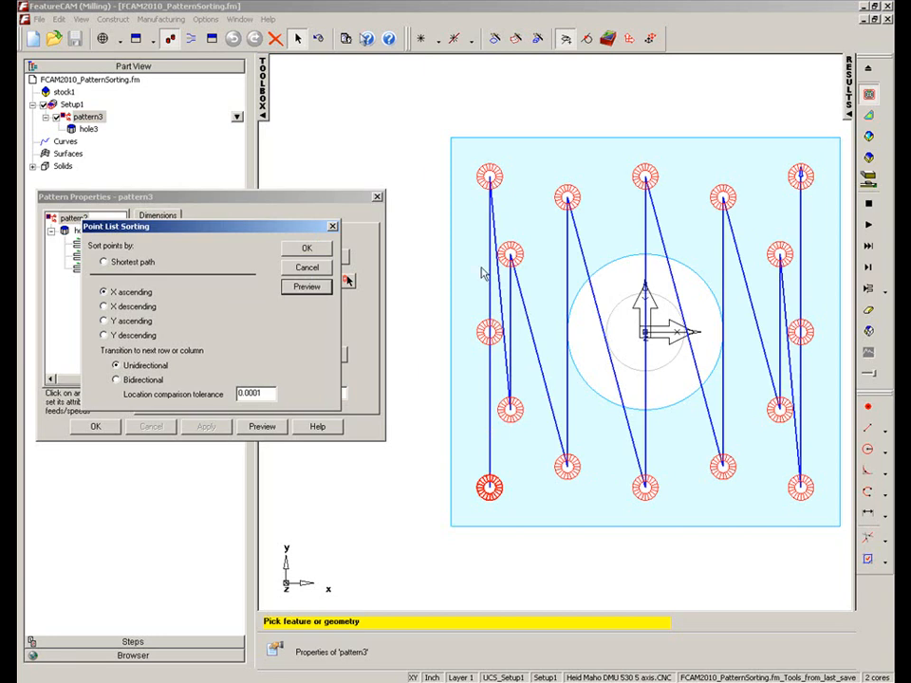
click(116, 380)
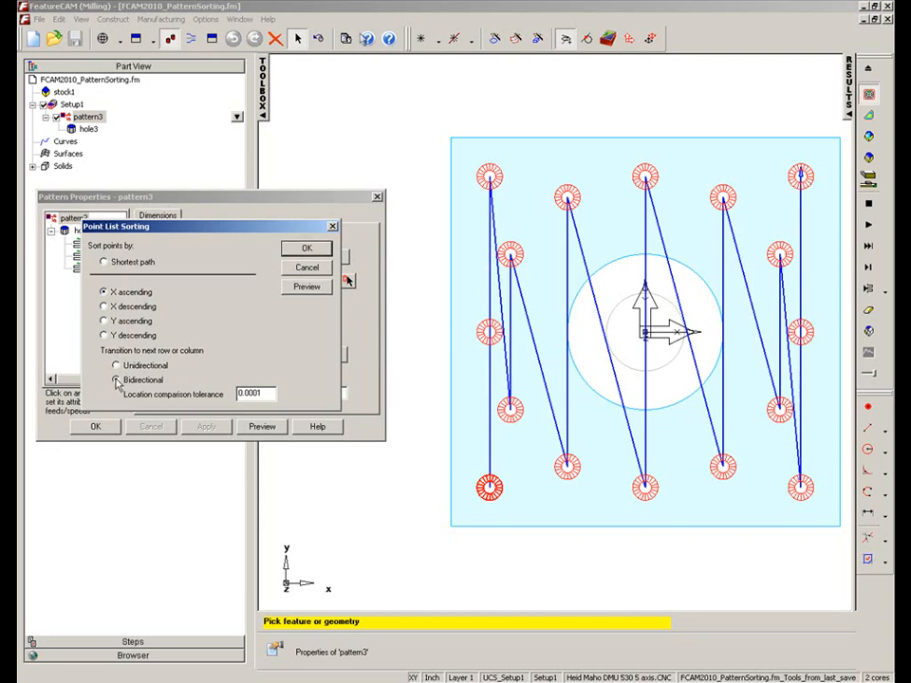
click(309, 288)
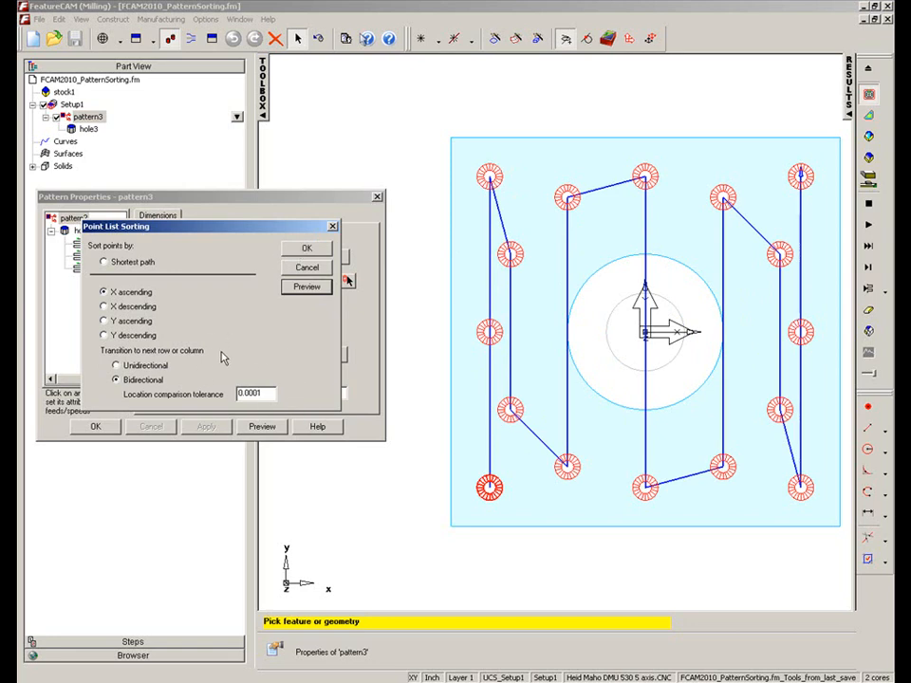
click(304, 250)
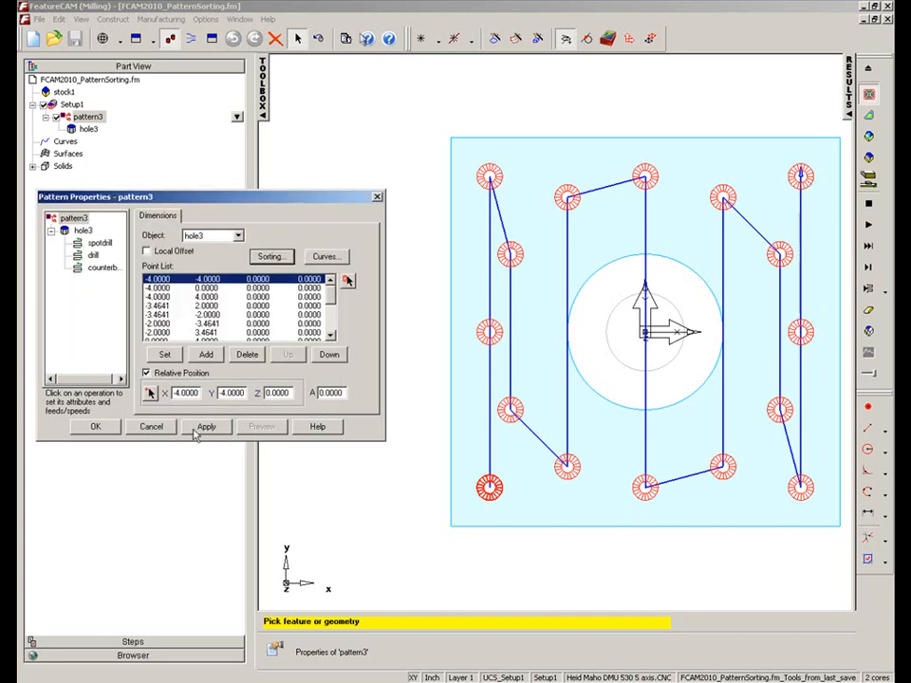
click(98, 427)
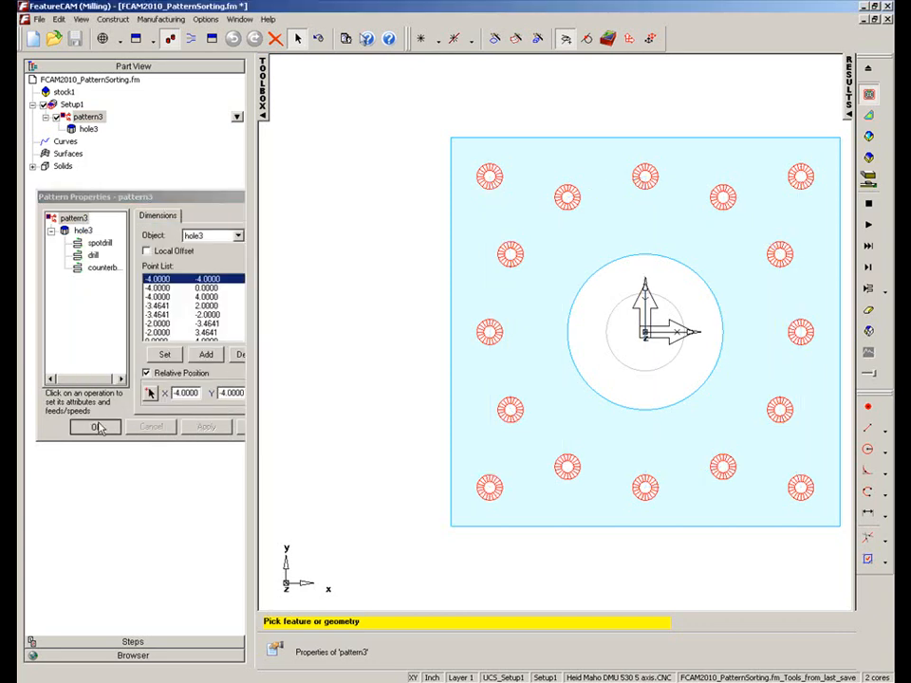
Draw two vertical construction lines about 0.58 inches apart, through the leftmost hole column and the column beside it.
middle_drag(646, 354, 619, 345)
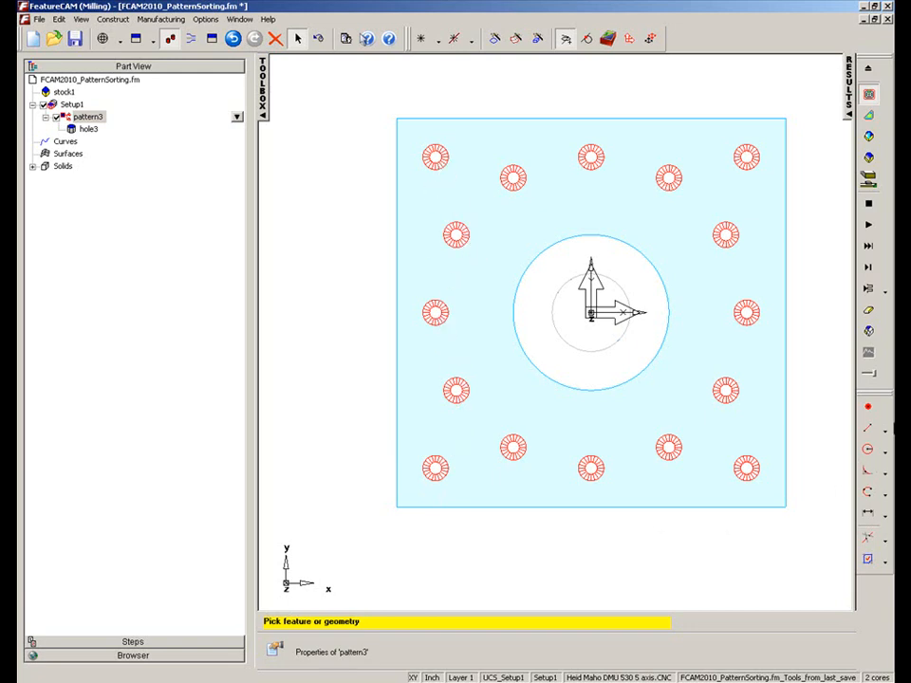
click(887, 432)
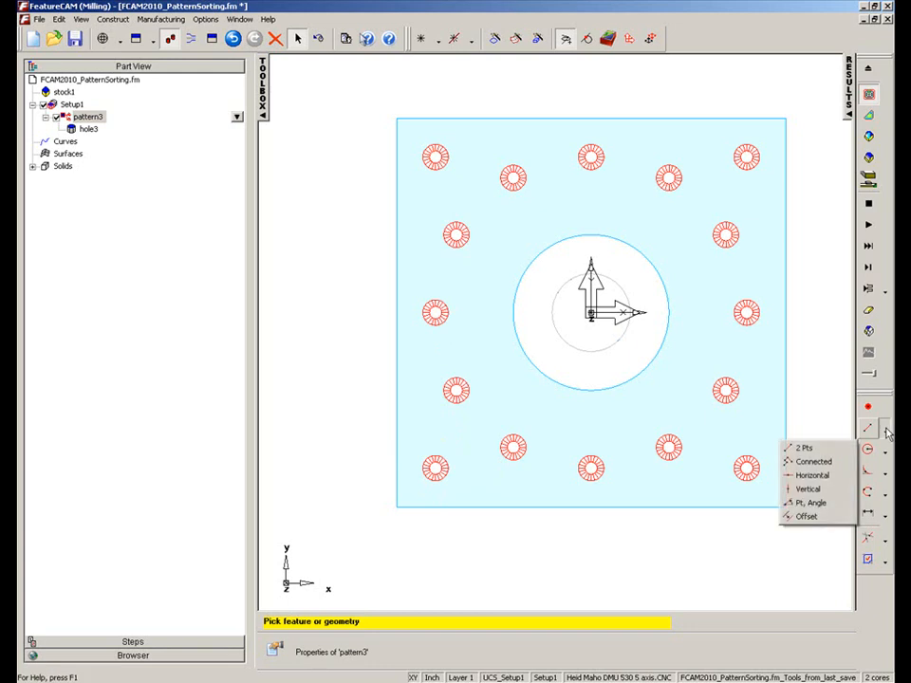
click(825, 492)
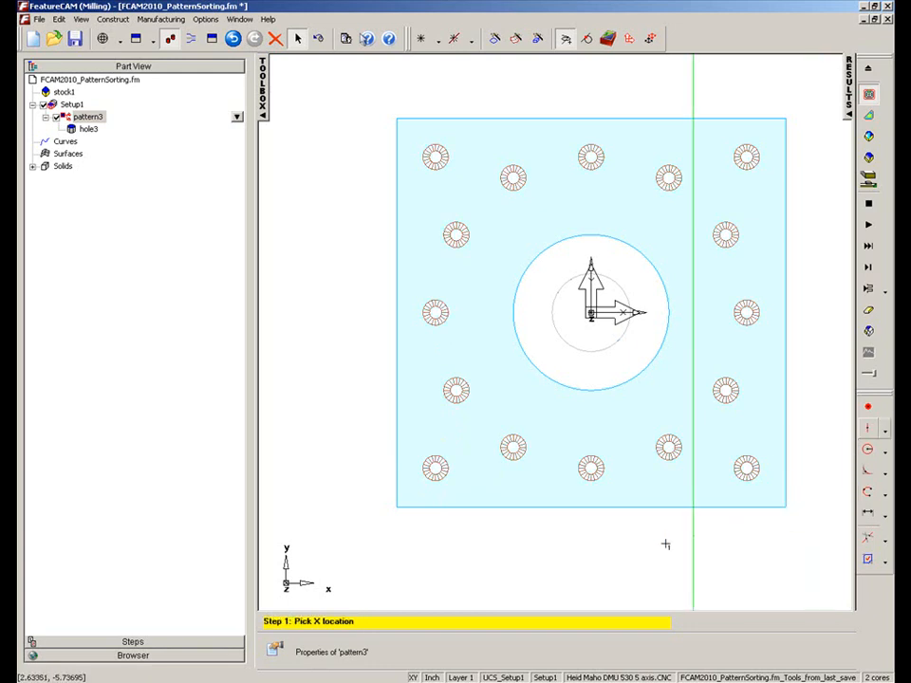
click(435, 546)
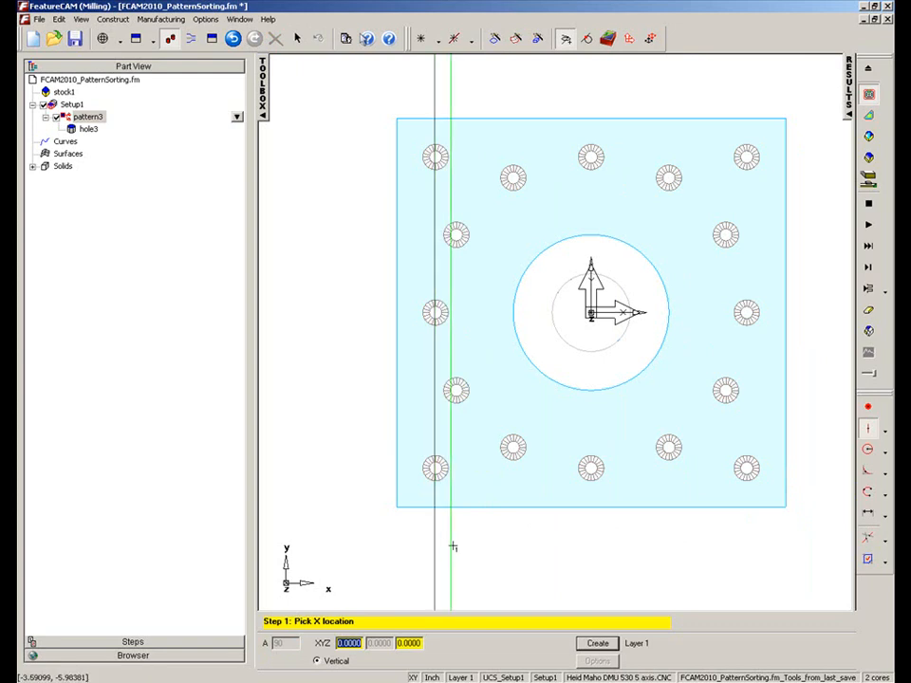
click(457, 546)
Add a horizontal distance dimension between the two vertical lines, placing its label below the part to their right.
click(886, 518)
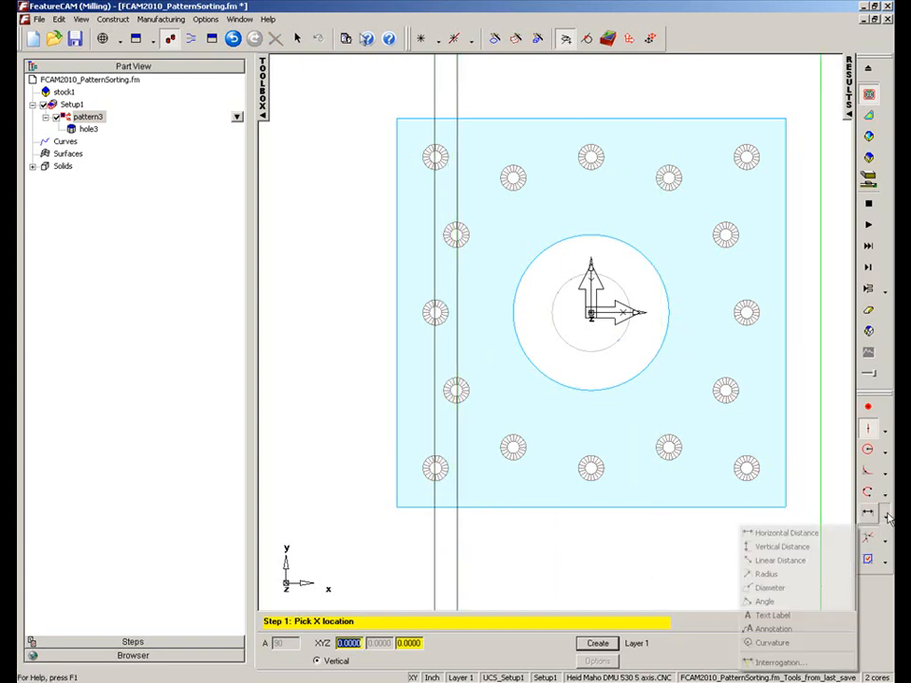
click(784, 532)
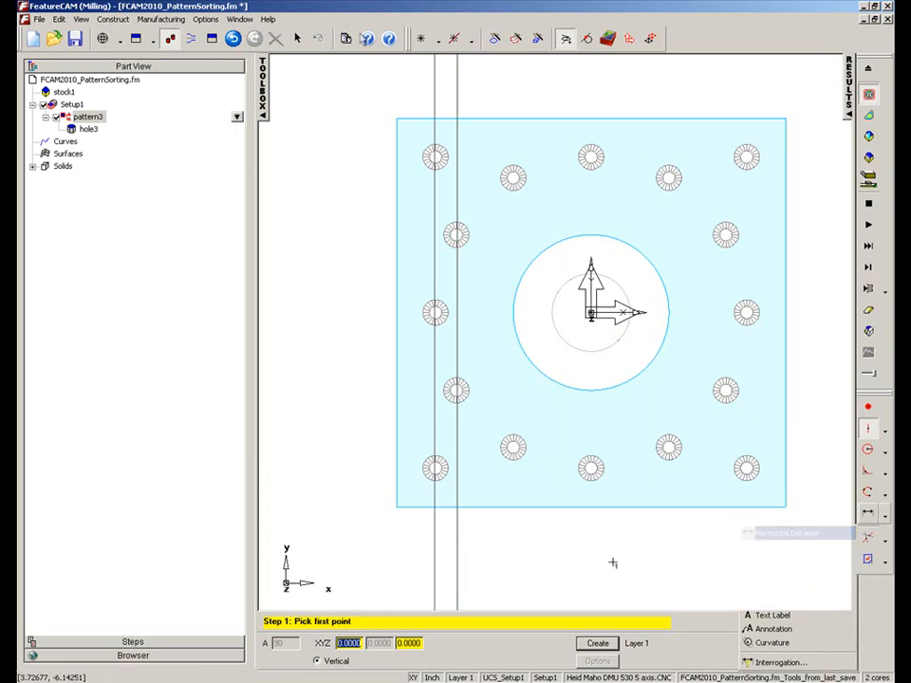
click(434, 547)
click(457, 548)
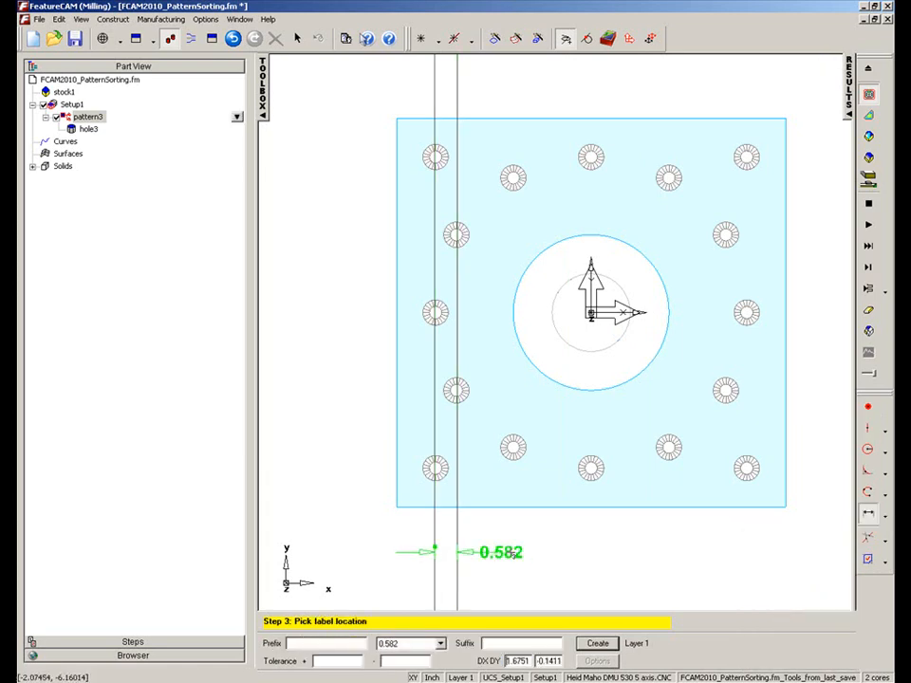
click(539, 553)
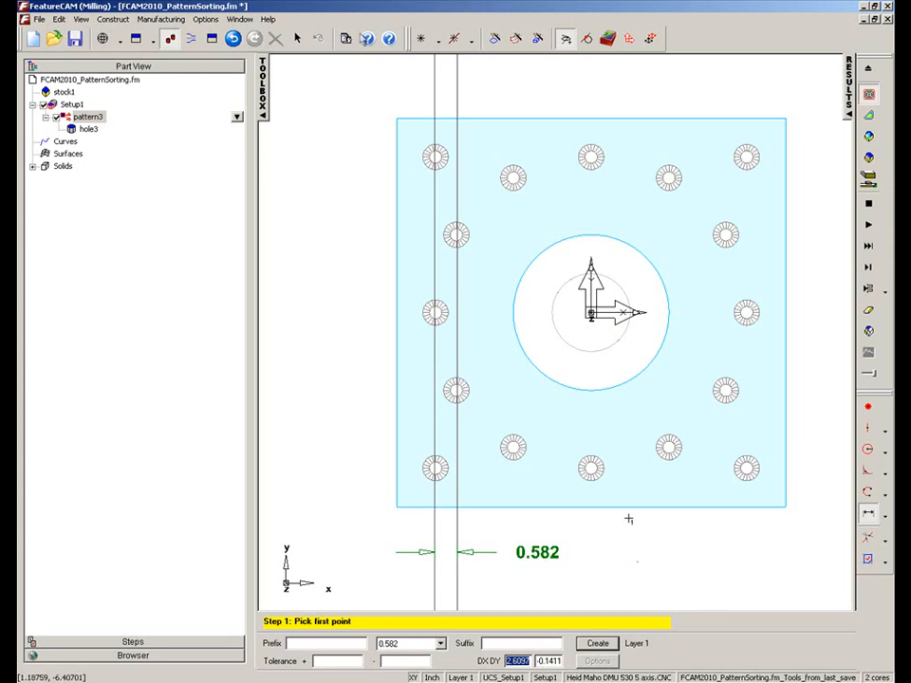
Preview pattern3's point sorting with X ascending, bidirectional transitions and a location comparison tolerance of 0.6.
click(86, 117)
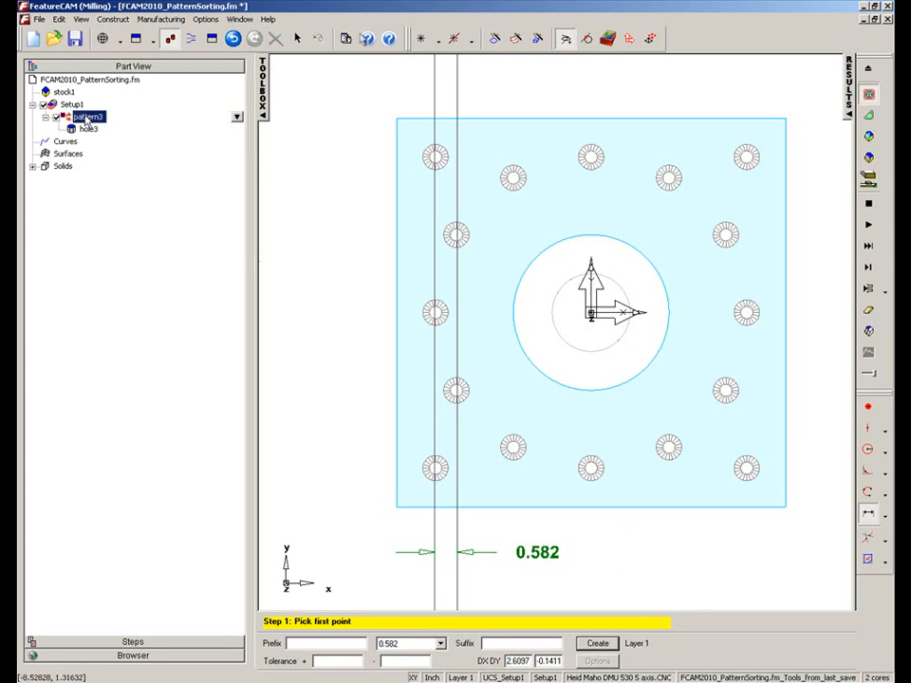
click(73, 105)
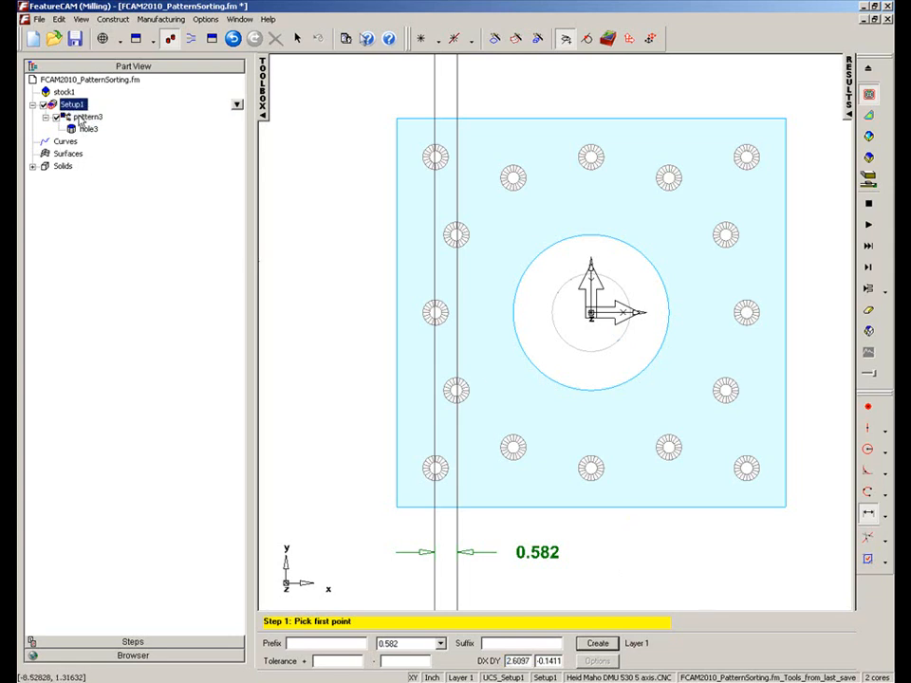
double_click(80, 118)
click(271, 258)
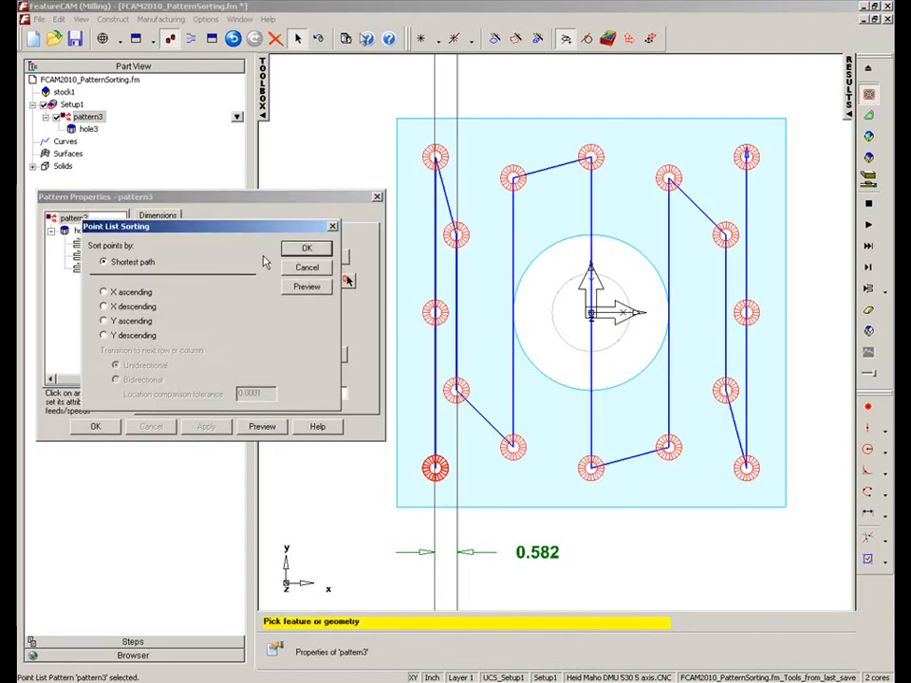
click(105, 292)
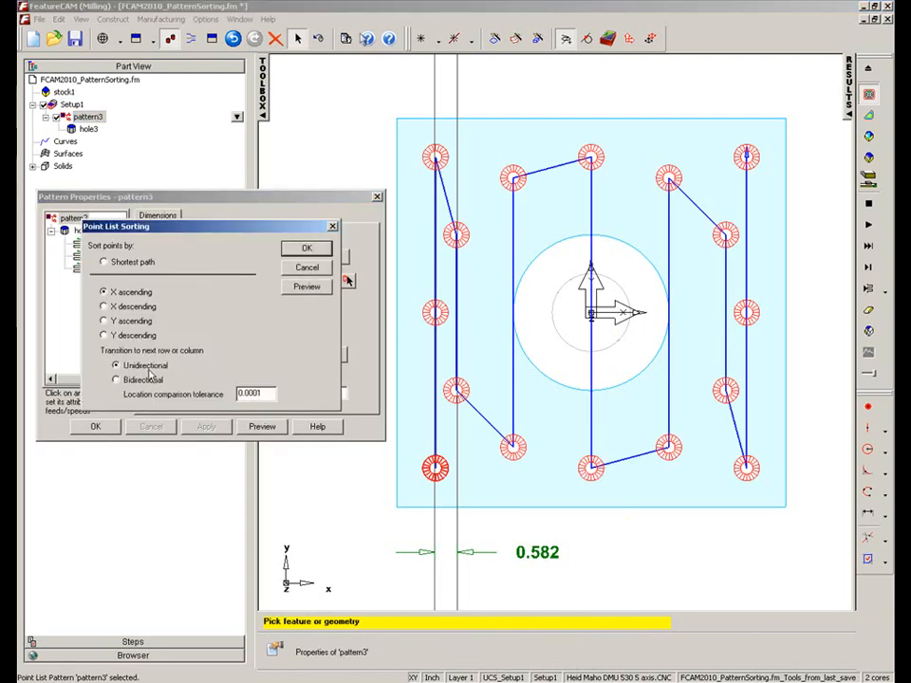
double_click(263, 392)
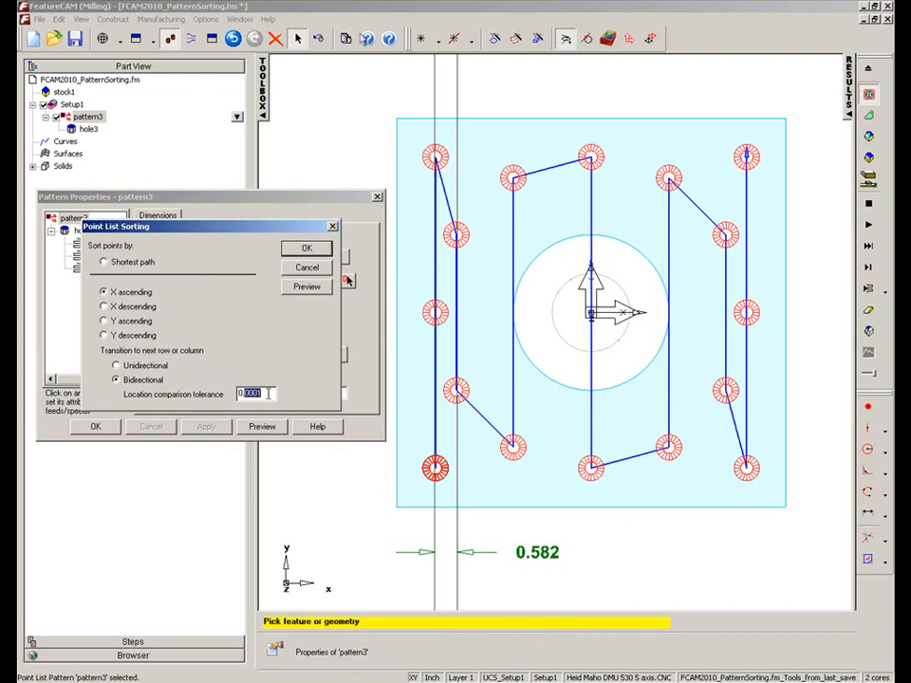
text(0.6)
click(306, 287)
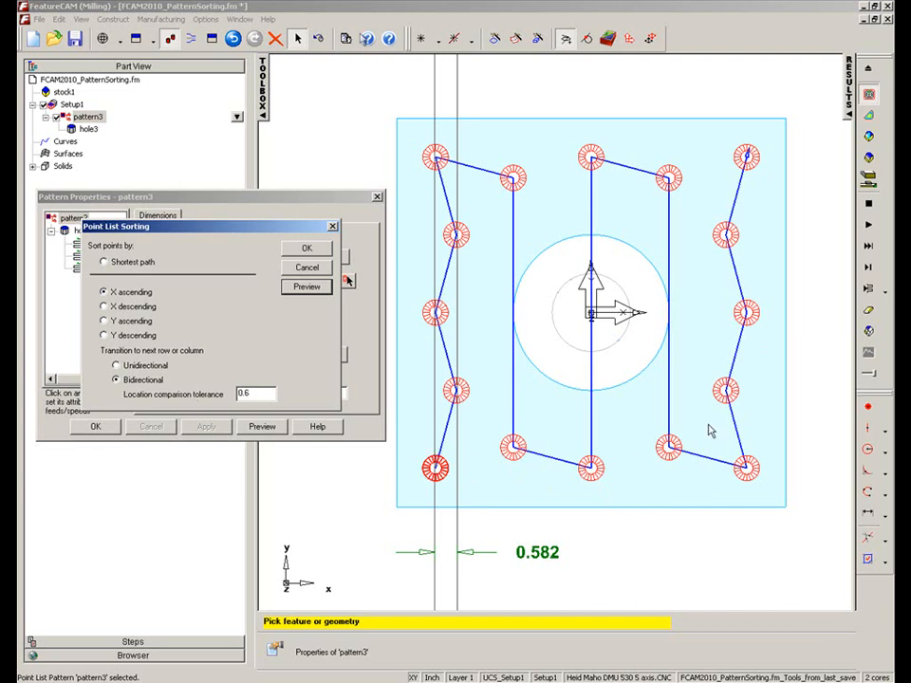
Change the point sorting to Y ascending, preview the order and apply it to pattern3.
click(104, 321)
click(303, 286)
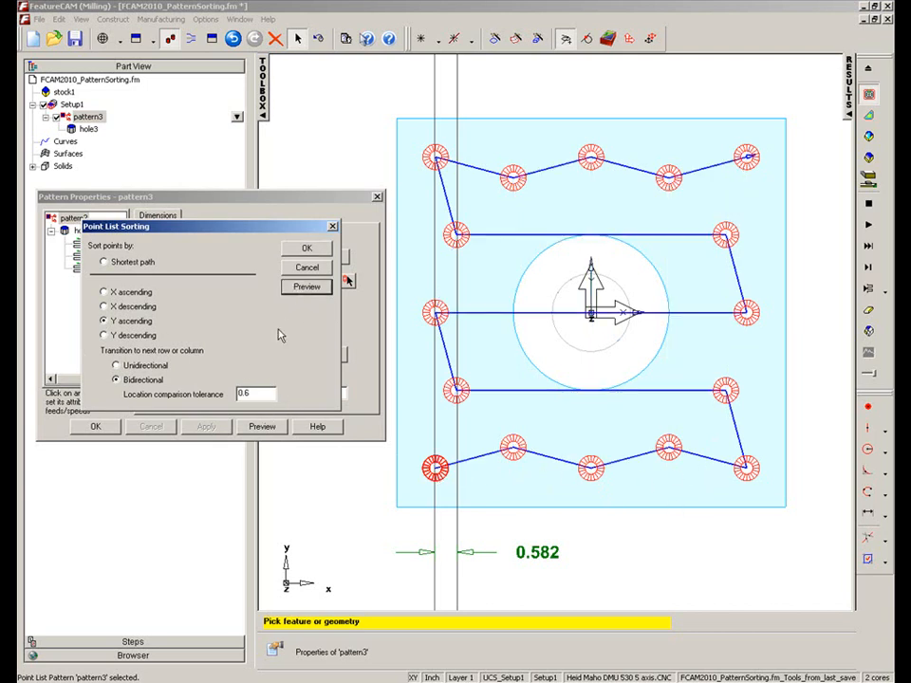
click(304, 250)
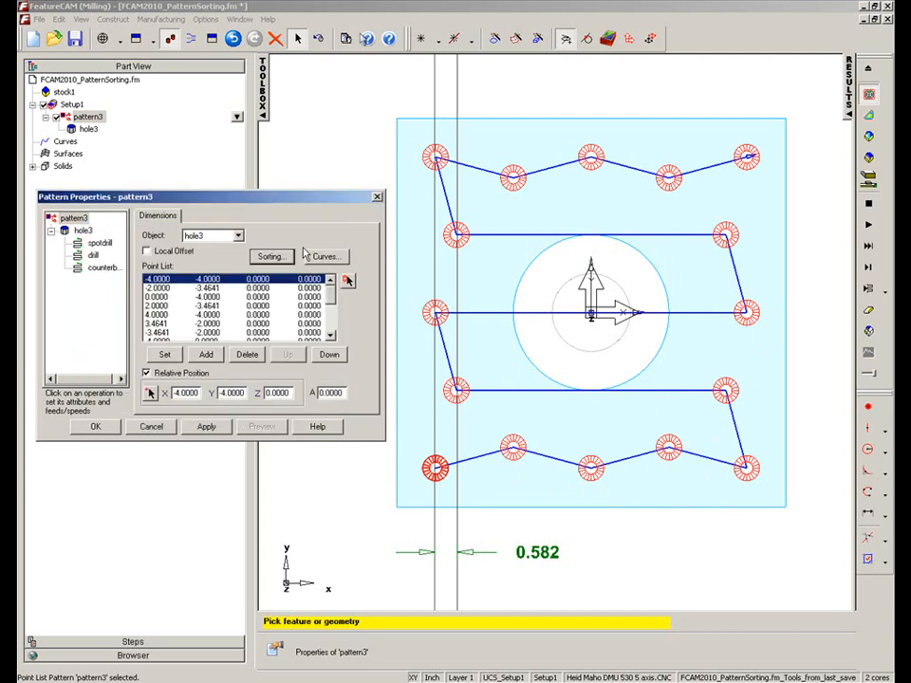
click(95, 426)
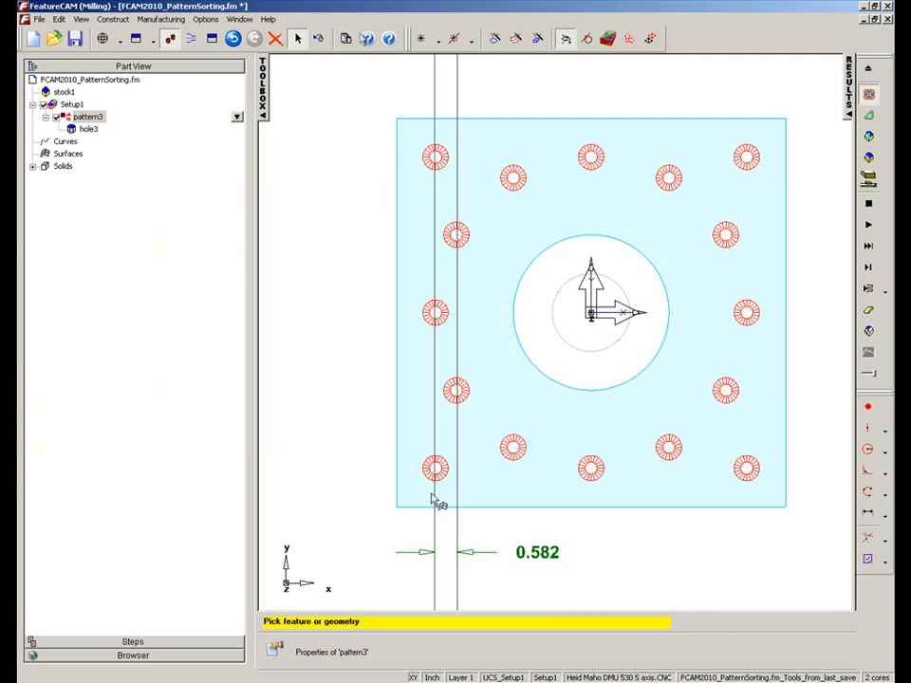
Run the 3D machining simulation of the sorted hole pattern in the isometric view.
right_click(660, 543)
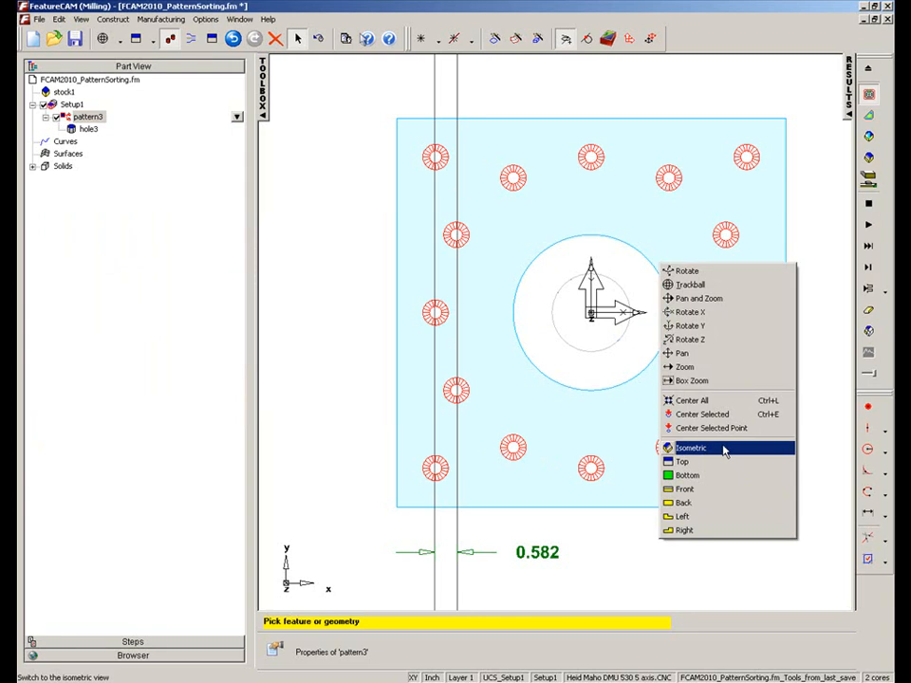
click(725, 452)
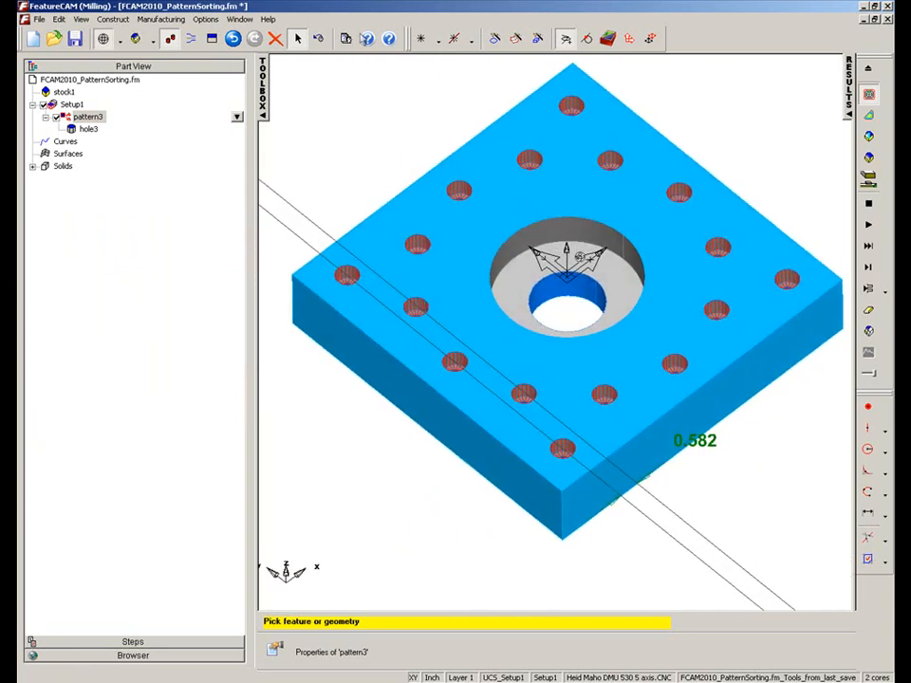
click(868, 244)
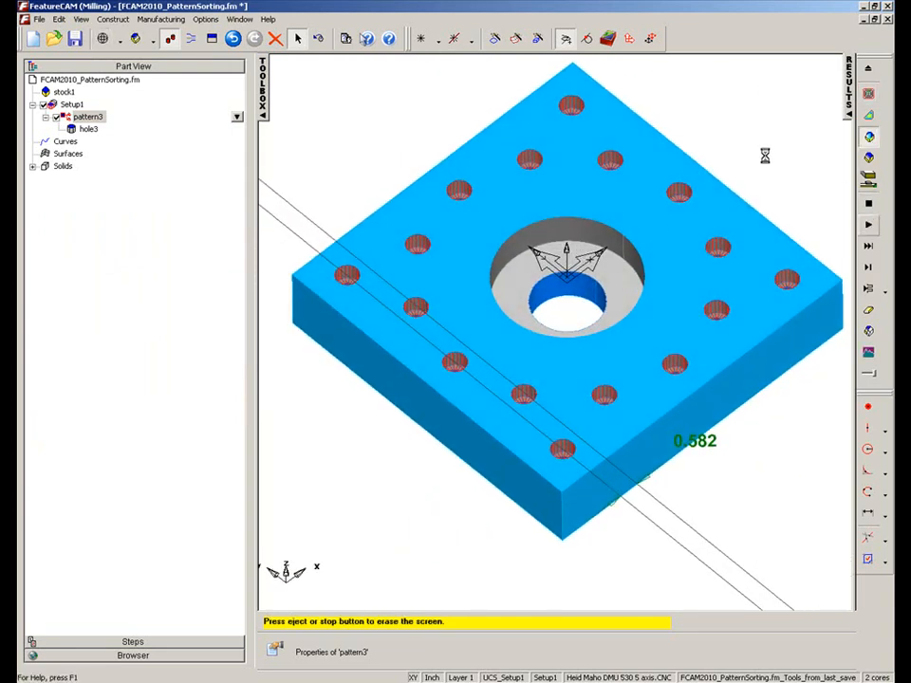